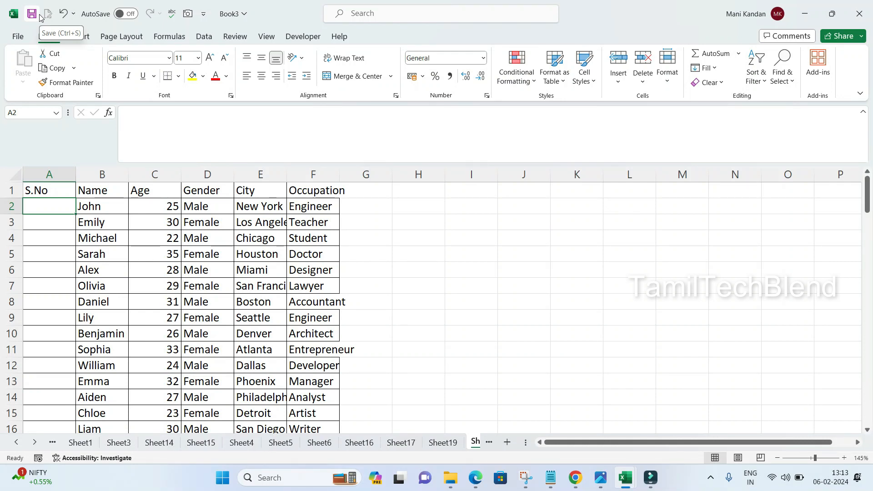
- Enter 1 in cell A2 under the S.No header and open the fill Series settings
text(1)
key(Return)
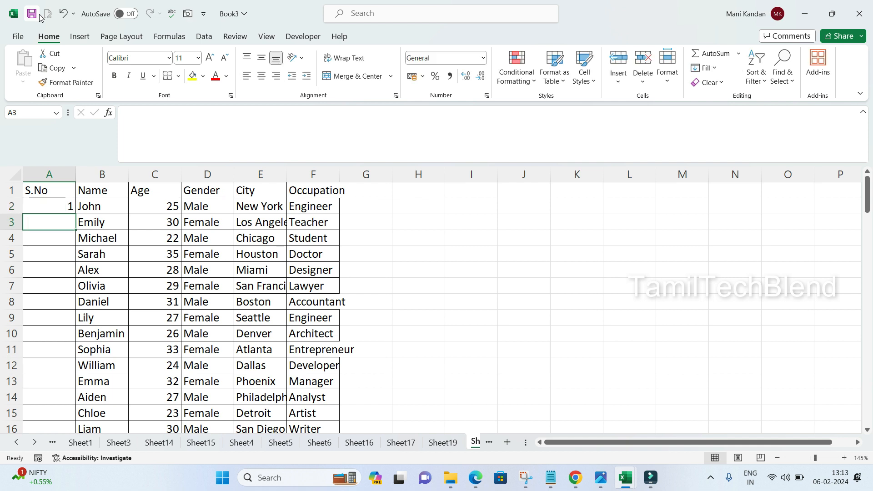
key(Up)
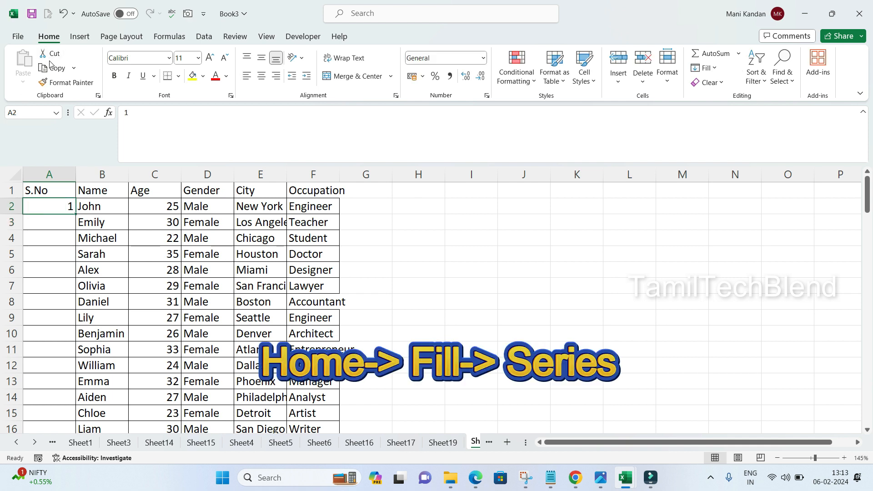
click(706, 68)
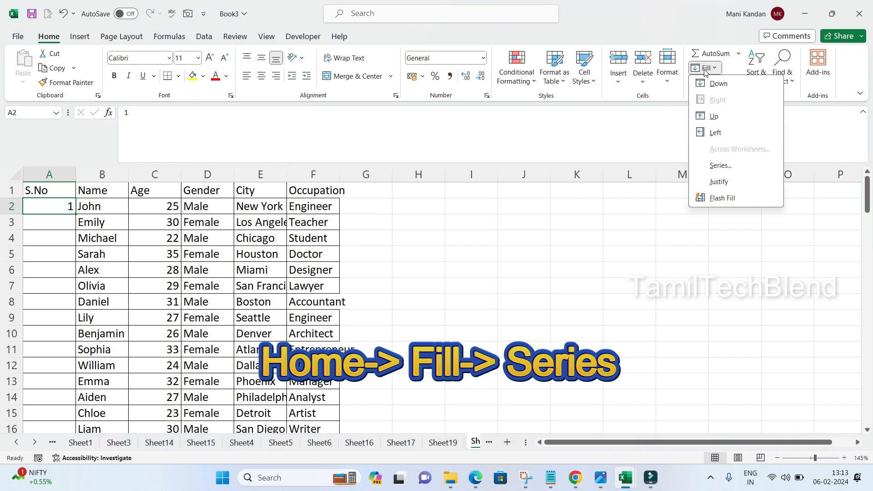
click(734, 166)
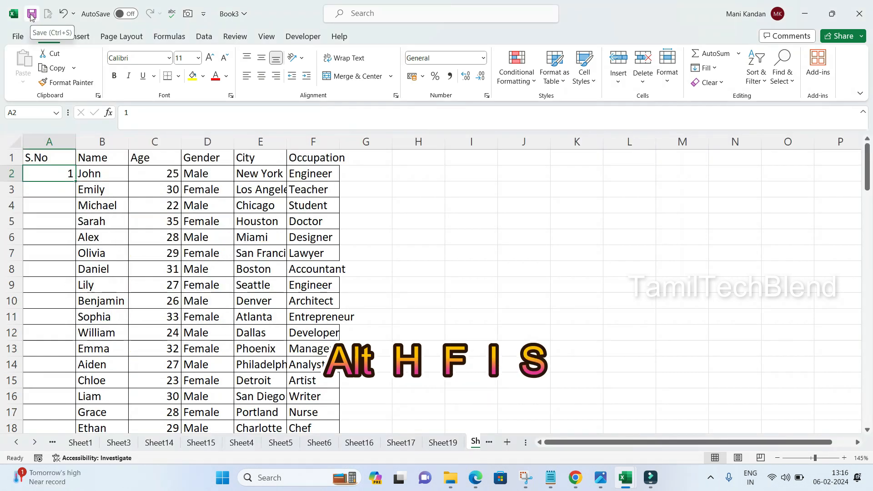
- Fill column A from A2 with a linear series in columns, using step value 1 and stop value 2500
key(alt)
key(h)
key(f)
key(i)
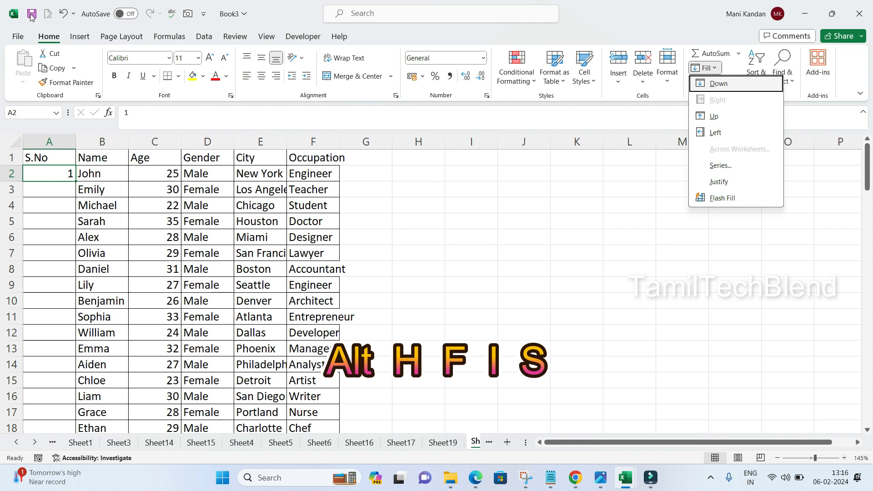
key(s)
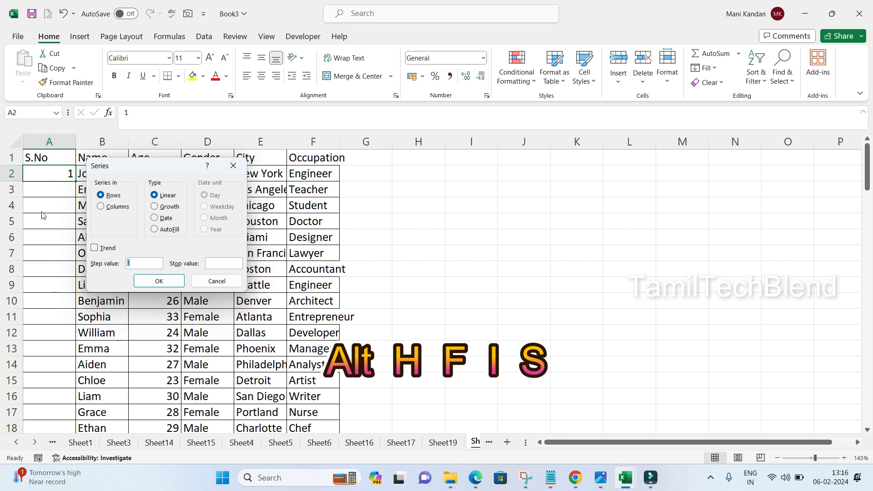
click(102, 207)
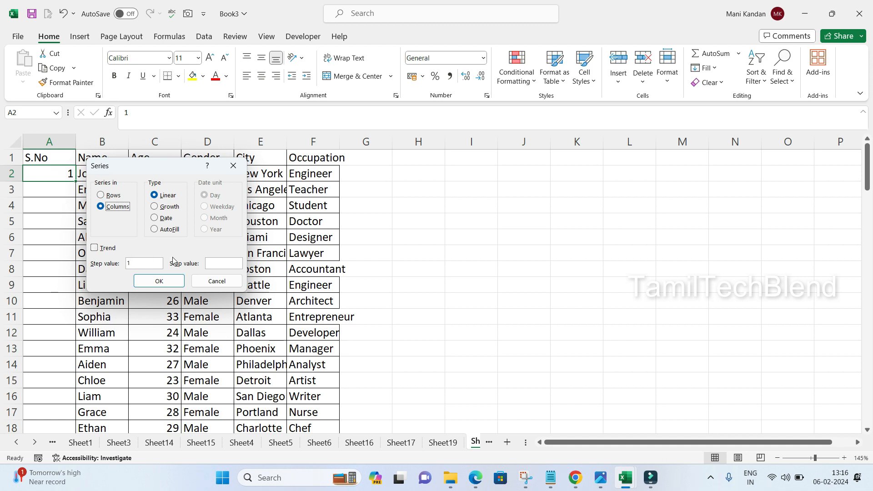
click(213, 262)
click(159, 280)
click(58, 215)
key(ctrl+Down)
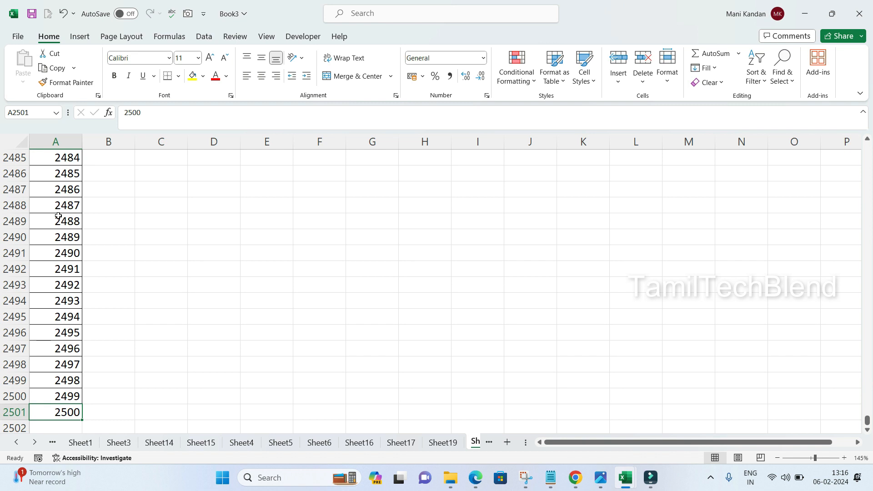
key(ctrl+Up)
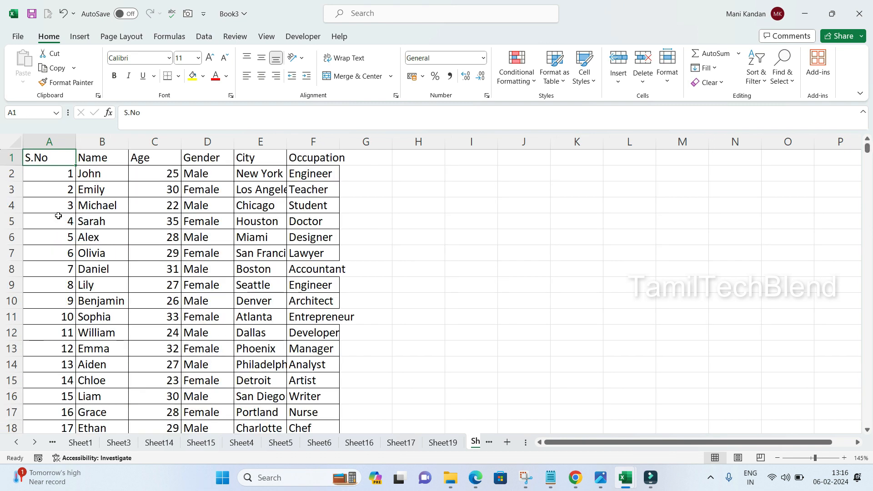
key(Right)
key(Right)
key(Right)
key(Right)
key(Right)
key(Right)
key(Left)
key(Left)
key(Left)
key(Left)
key(Left)
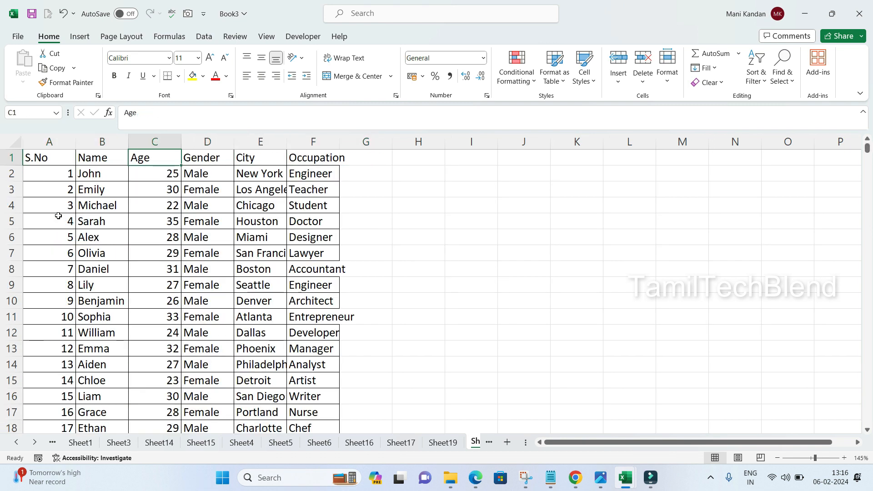
- Enter 1 in cell G1, directly beside the Occupation header
key(shift+space)
key(Right)
key(Right)
key(Right)
key(Right)
key(Right)
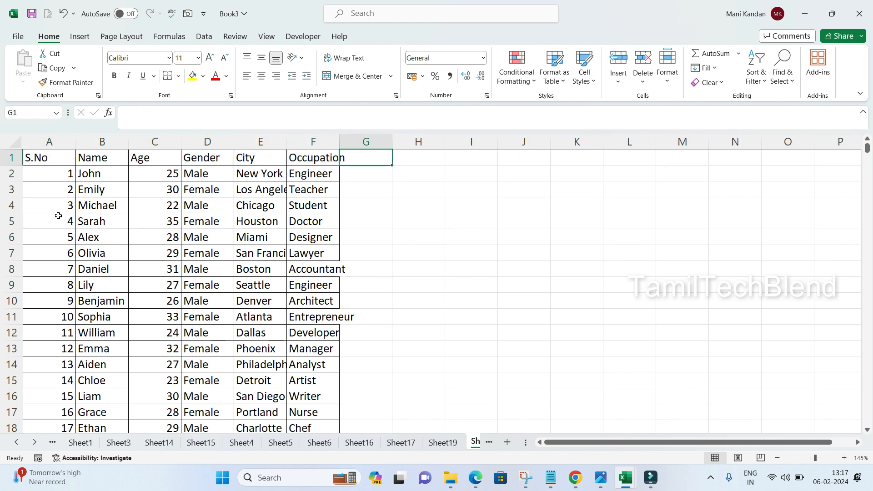
text(1)
key(Return)
key(Up)
- Enter 2 in H1 and 3 in I1 to continue the numbering across row 1
key(Right)
text(2)
key(Right)
text(3)
key(Right)
key(Left)
key(Left)
key(Left)
key(shift+Right)
key(shift+Right)
key(Right)
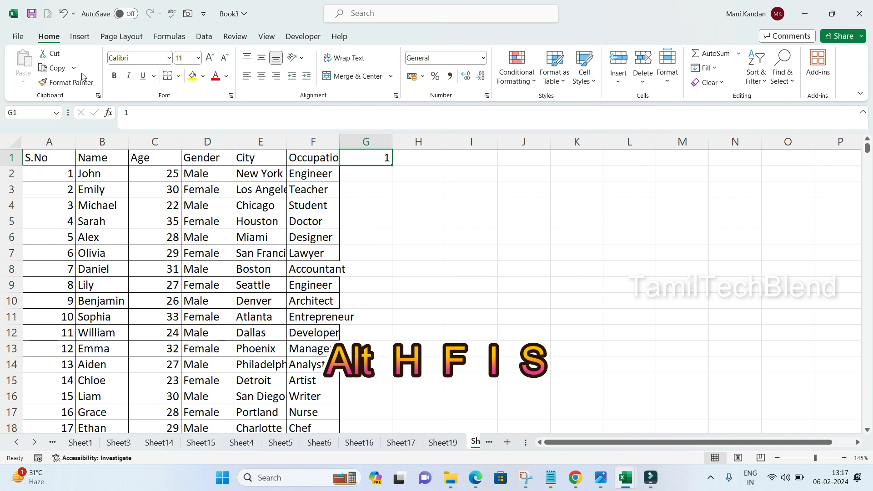
- Fill row 1 from G1 with a linear series in rows, using step value 1 and a stop value
key(alt)
key(h)
key(f)
key(i)
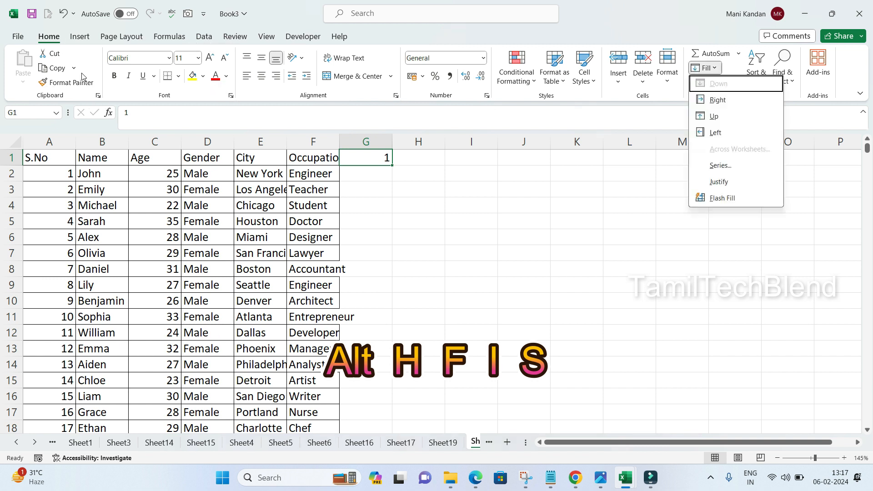
key(s)
key(Tab)
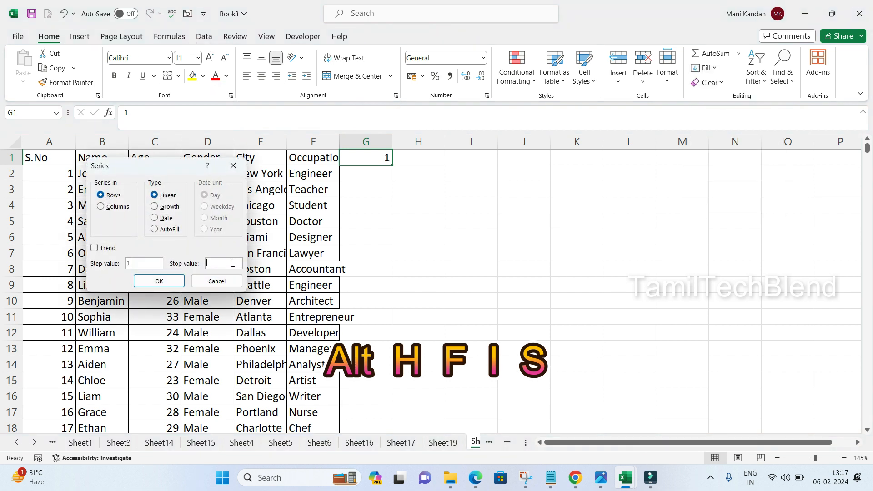
text(1)
click(159, 280)
- Check the generated numbers cell by cell across row 1, starting from column G
click(411, 185)
click(386, 158)
click(430, 158)
key(Right)
key(Right)
key(Right)
key(Right)
key(Right)
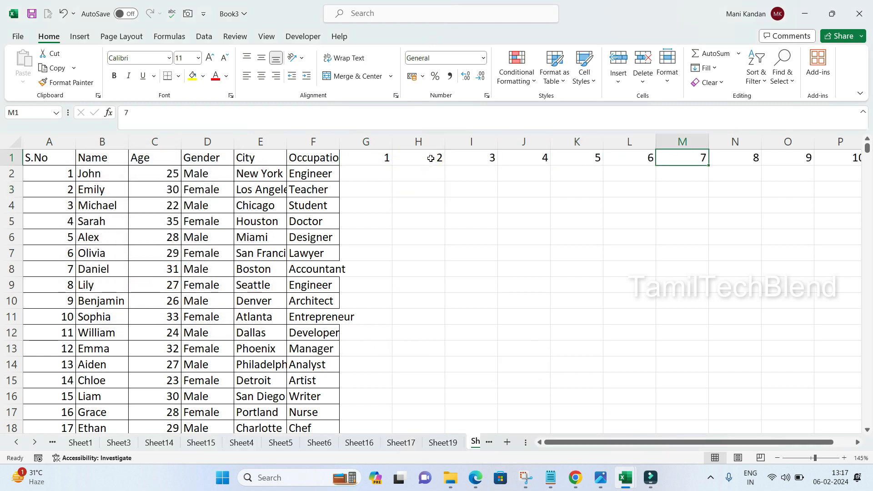
key(Right)
key(Right)
key(Right)
key(Right)
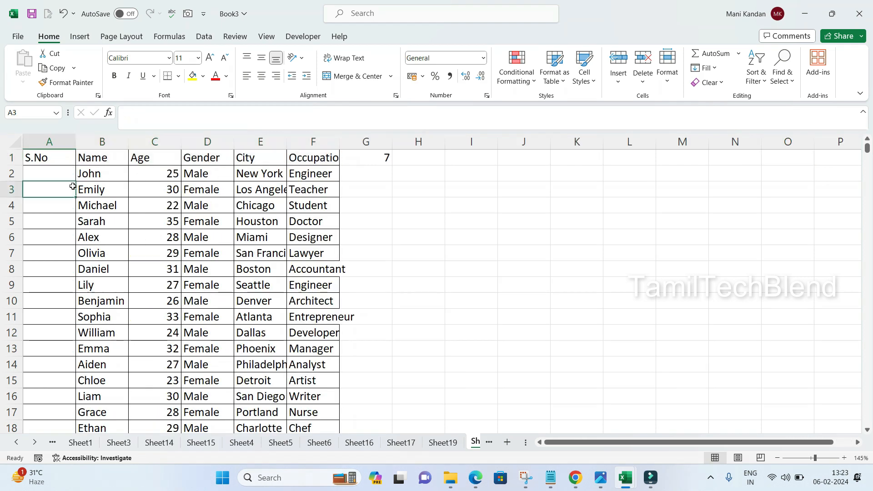
- Enter the formula =ROW()-1 in cell A2 as the first serial number
click(55, 160)
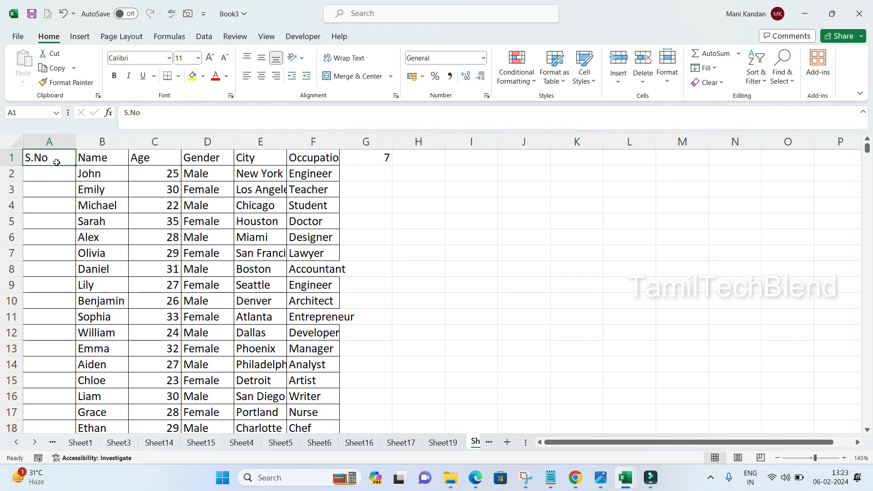
key(Down)
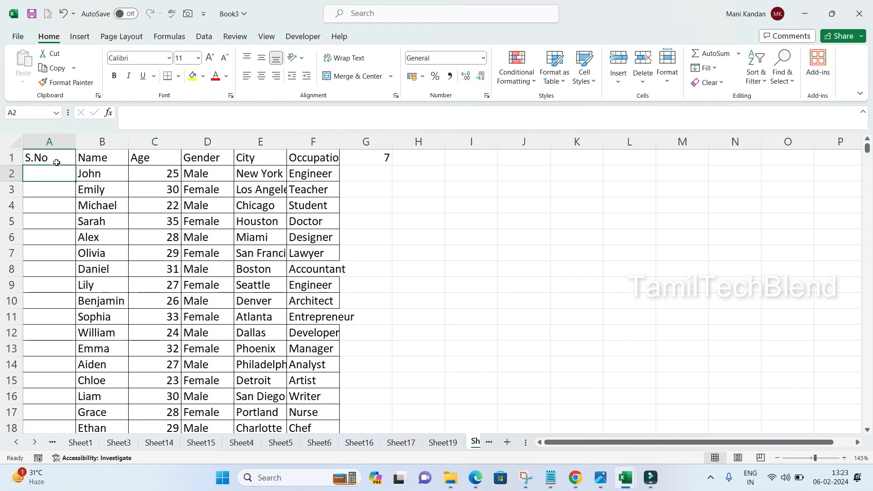
text(=)
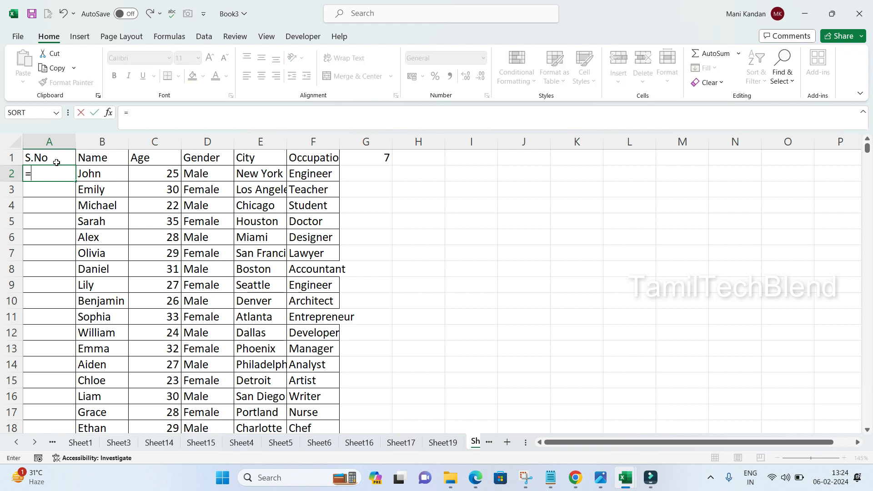
text(row()-1)
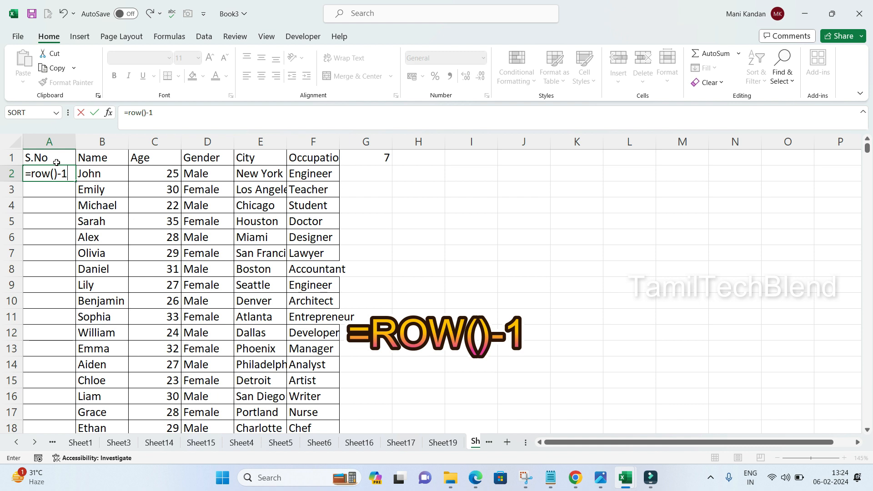
key(ctrl+Return)
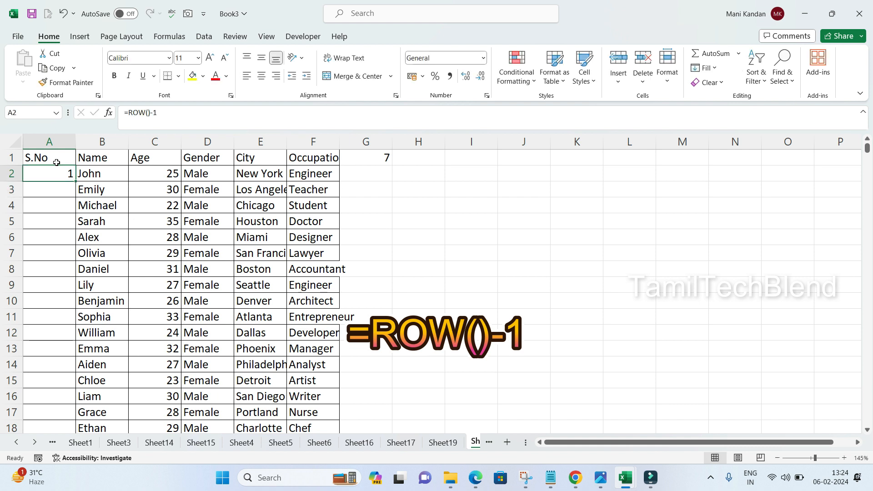
key(F2)
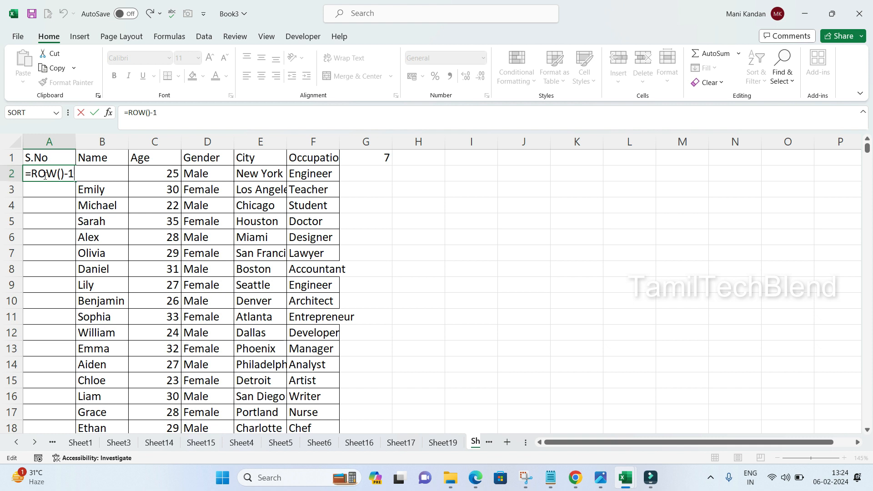
key(ctrl+Return)
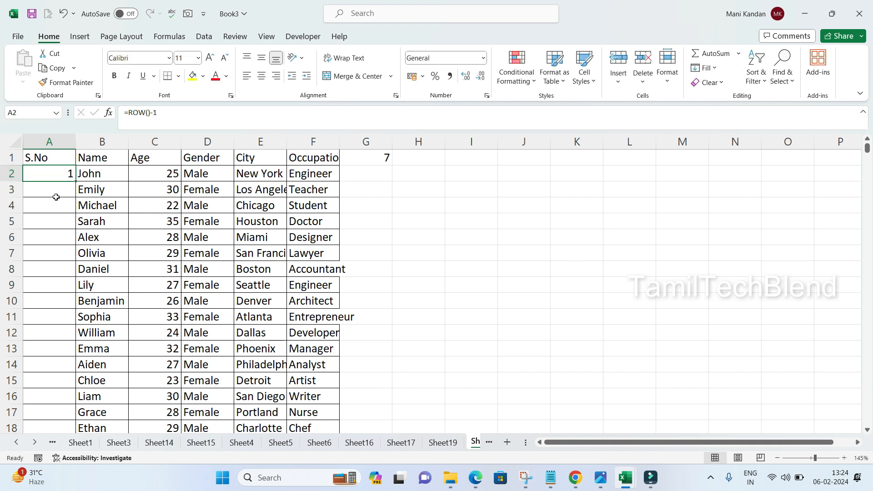
- Fill the =ROW()-1 formula from A2 down column A to the last data row of the table
drag(75, 181, 78, 396)
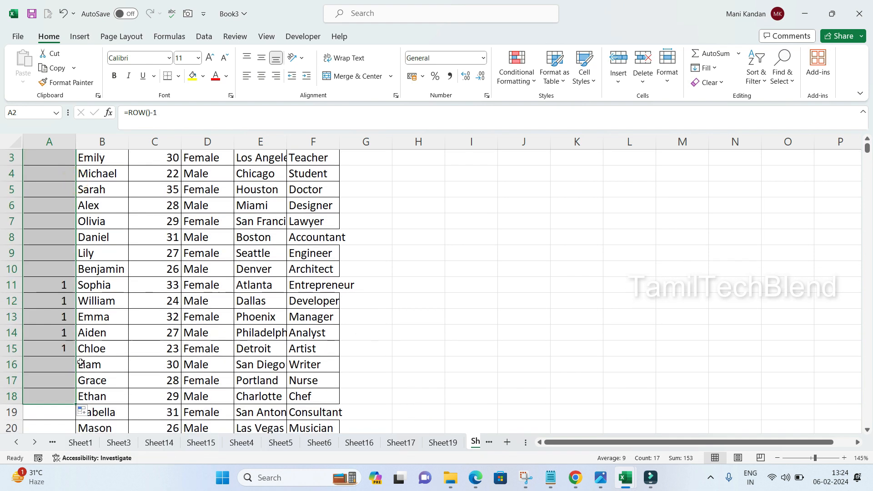
key(ctrl+z)
key(Right)
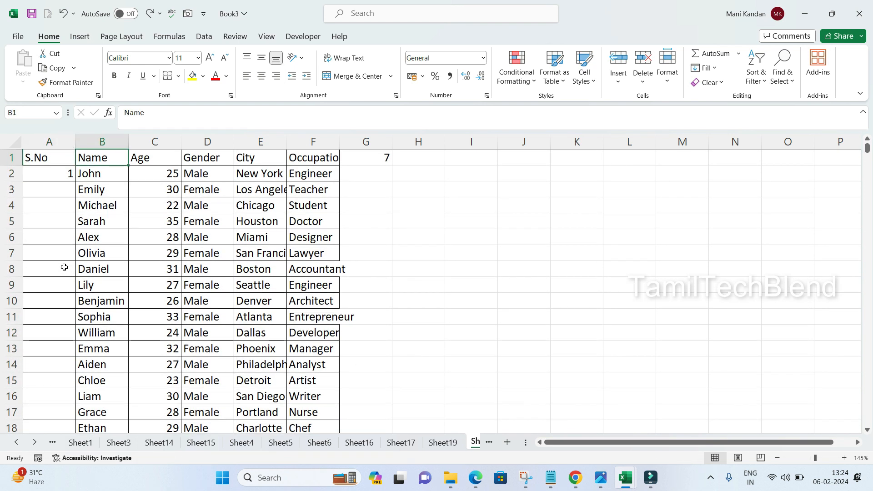
key(ctrl+Down)
key(Left)
key(ctrl+shift+Up)
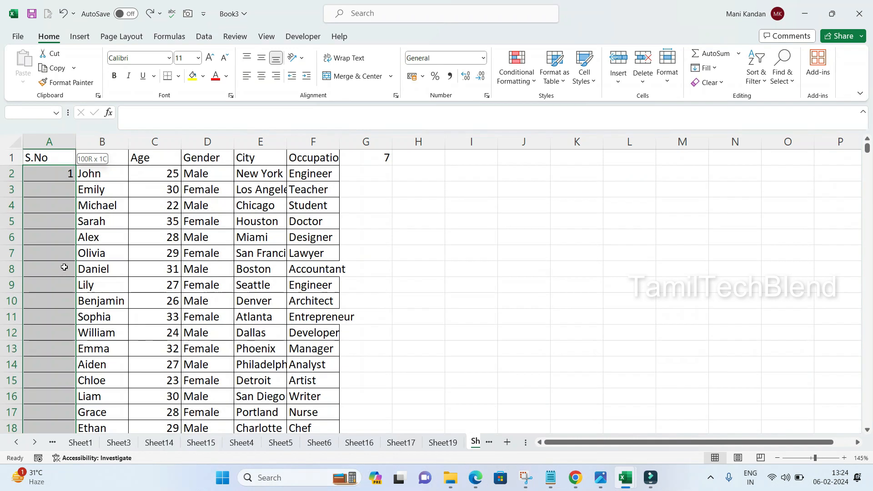
key(ctrl+d)
key(Down)
key(Up)
key(ctrl+Up)
key(Down)
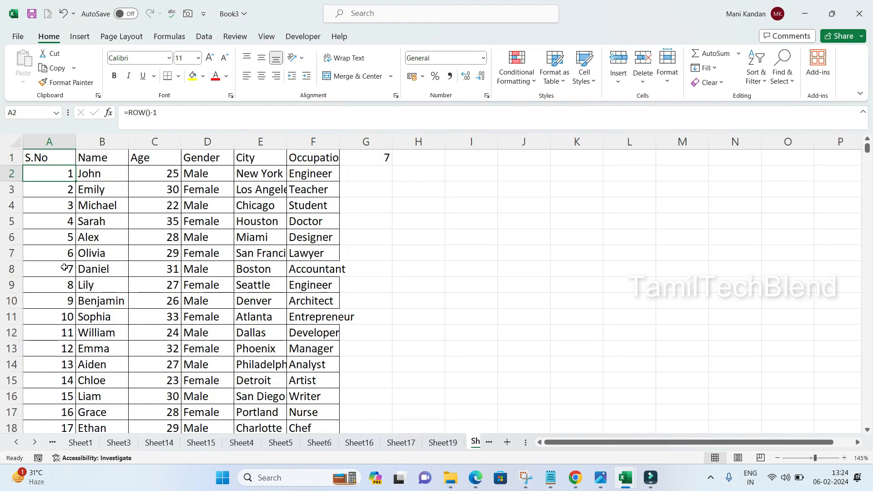
- Insert a blank column before the S.No column
key(Up)
key(ctrl+space)
key(ctrl+shift+plus)
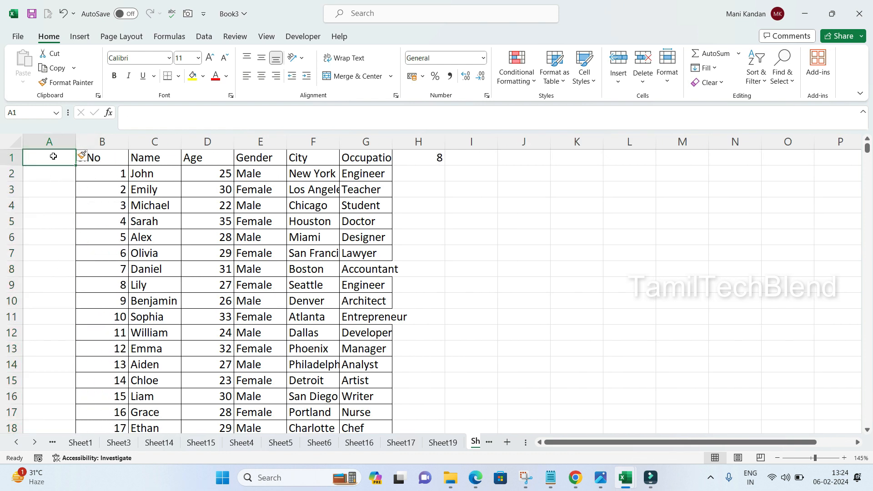
- Enter =ROW() in cell A1 and fill it down to A17
text(=row)
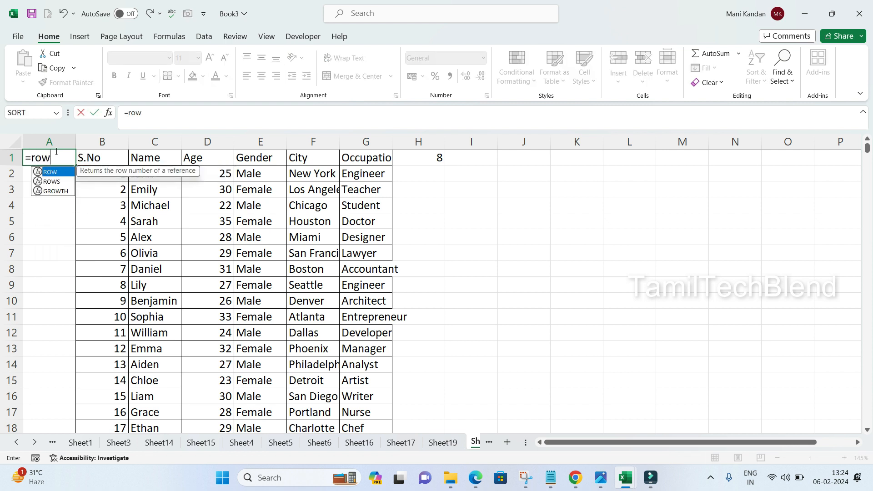
text(())
key(Return)
key(Up)
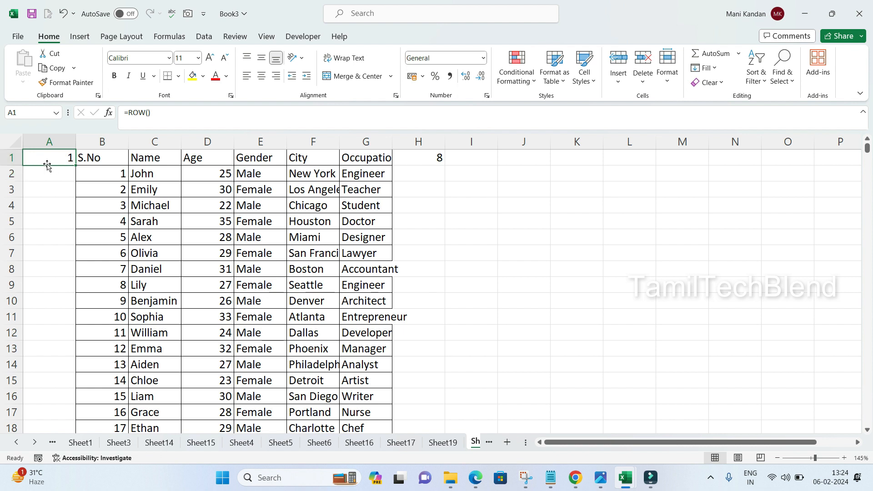
drag(75, 165, 54, 413)
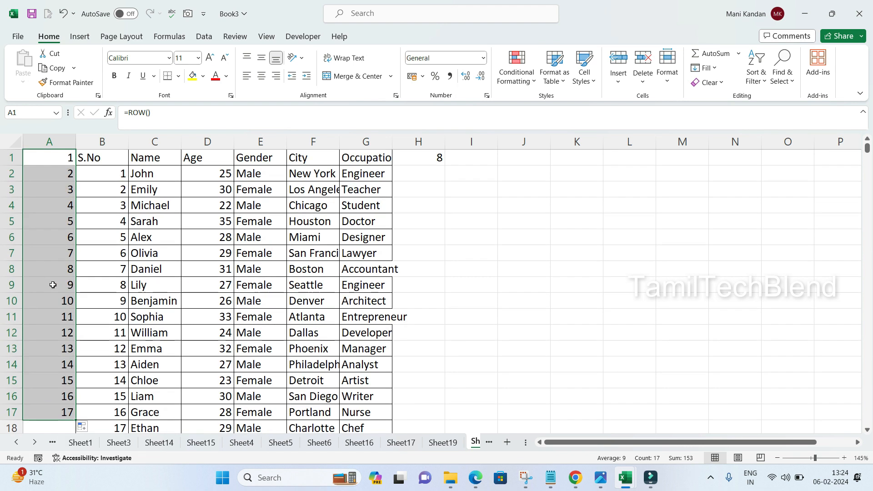
click(19, 160)
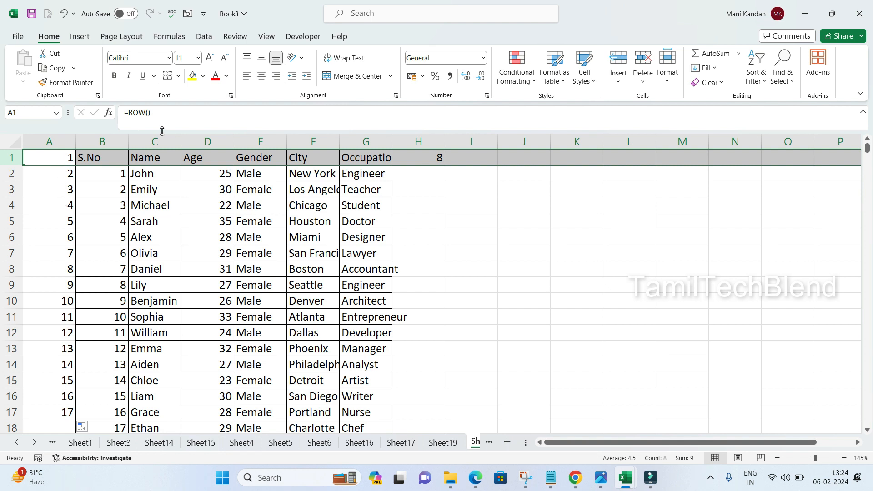
click(44, 189)
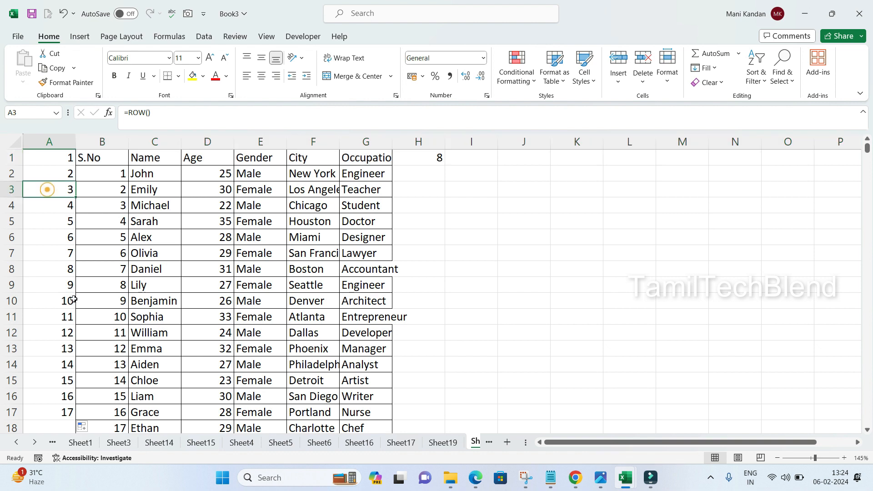
click(55, 210)
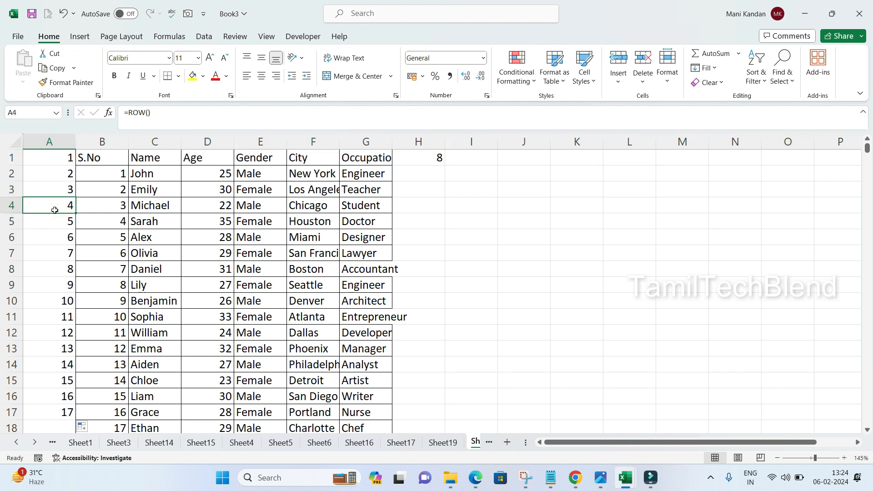
double_click(54, 210)
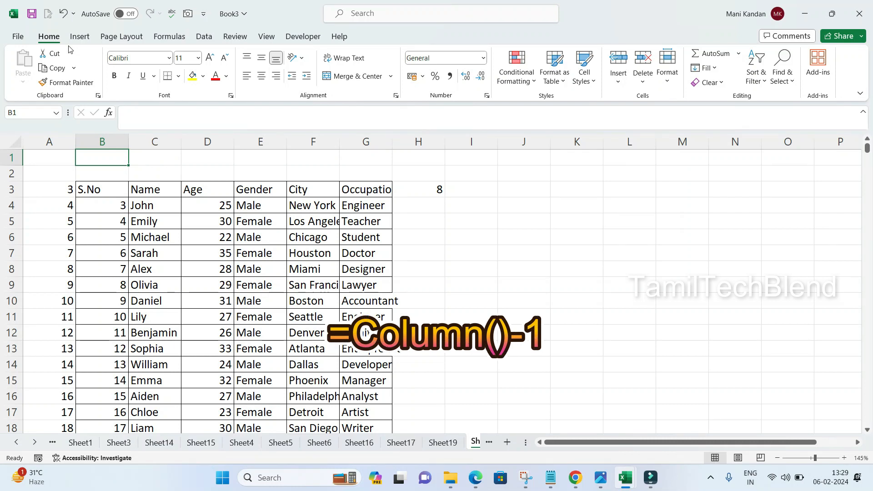
- Enter the formula =COLUMN() in cell A1
key(Left)
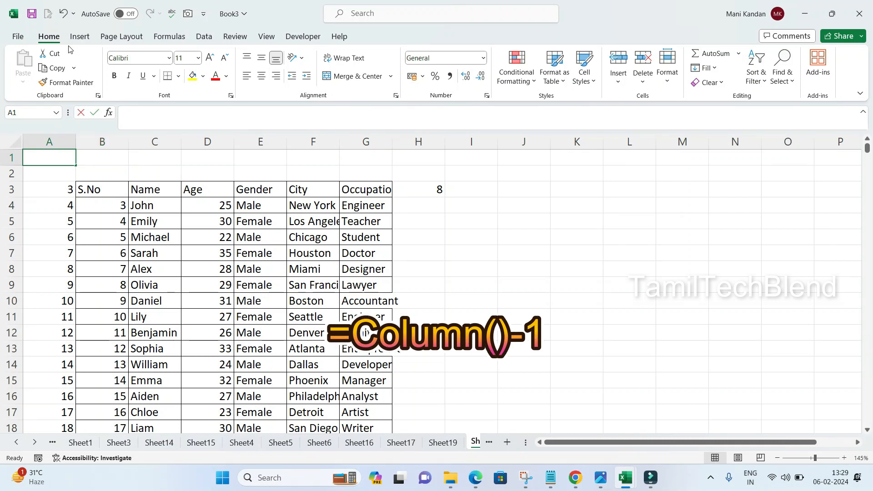
text(=colu)
key(Tab)
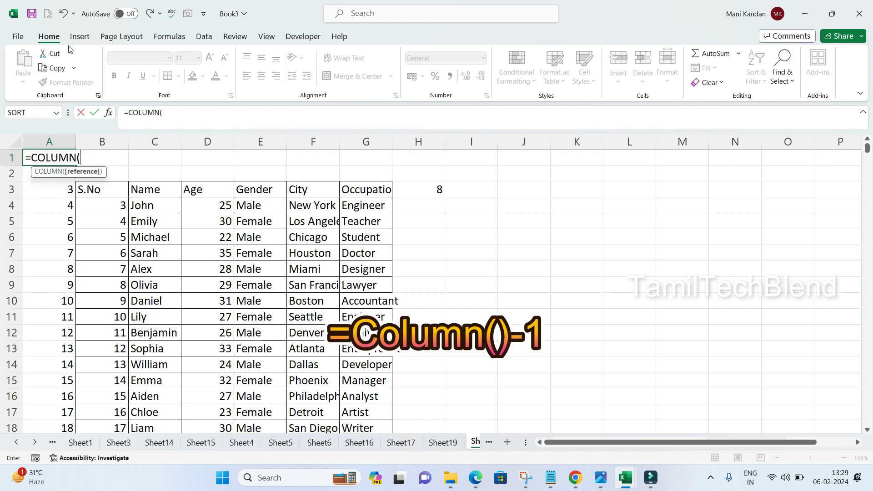
text())
key(Return)
key(Up)
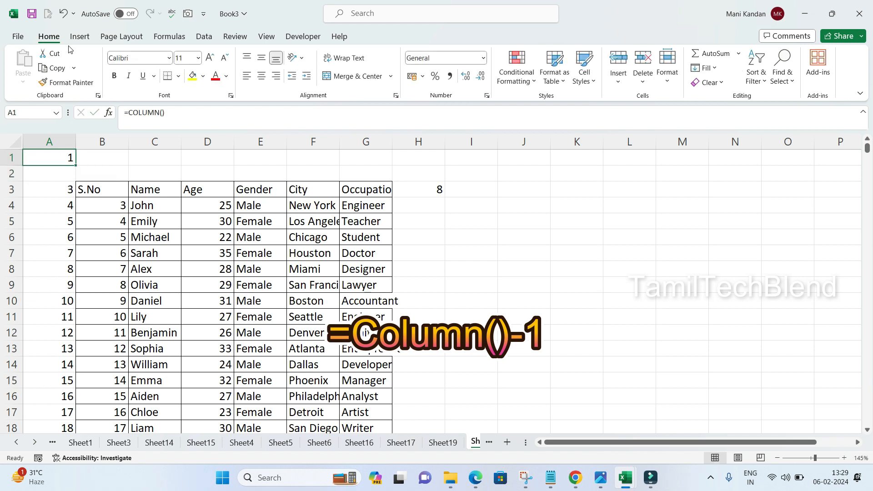
- Enter the formula =COLUMN()-1 in cell B1 so the horizontal numbering starts one column over
key(Right)
text(=col)
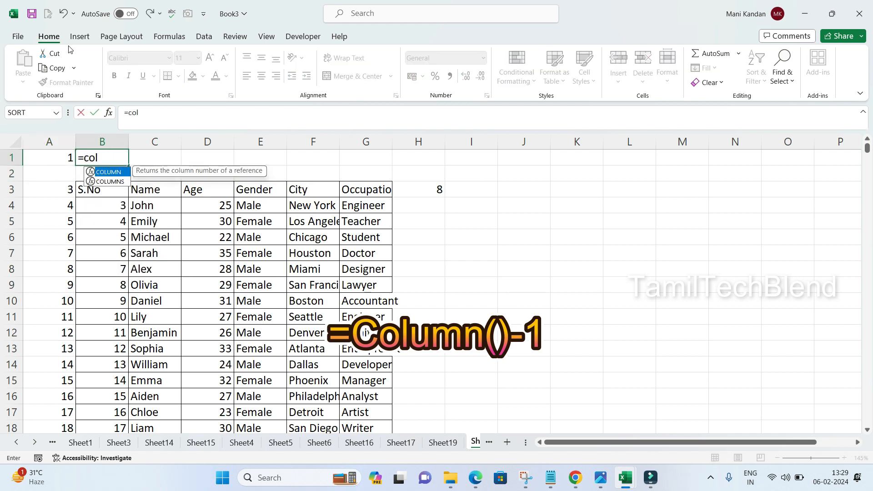
key(Tab)
text()-)
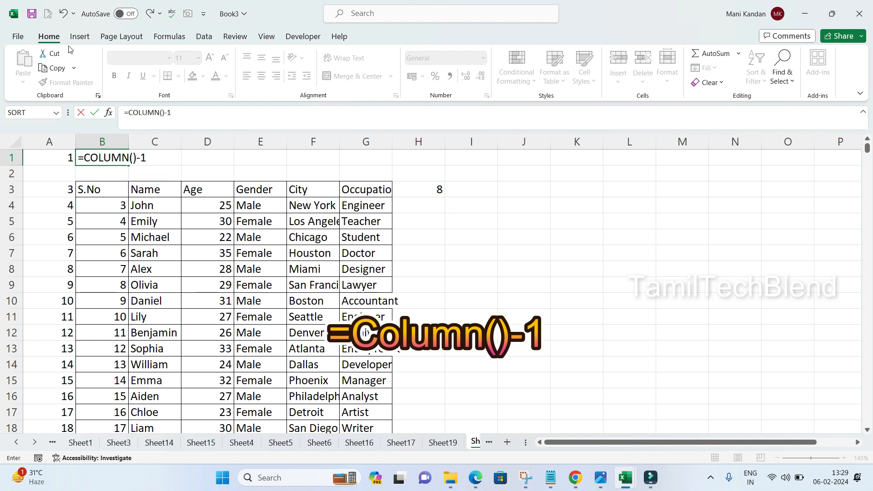
text(1)
key(ctrl+Return)
- Fill the =COLUMN()-1 formula from B1 across row 1 to K1, and undo that fill
key(shift+Right)
key(shift+Right)
key(shift+Right)
key(shift+Right)
key(shift+Right)
key(shift+Right)
key(shift+Right)
key(shift+Right)
key(shift+Right)
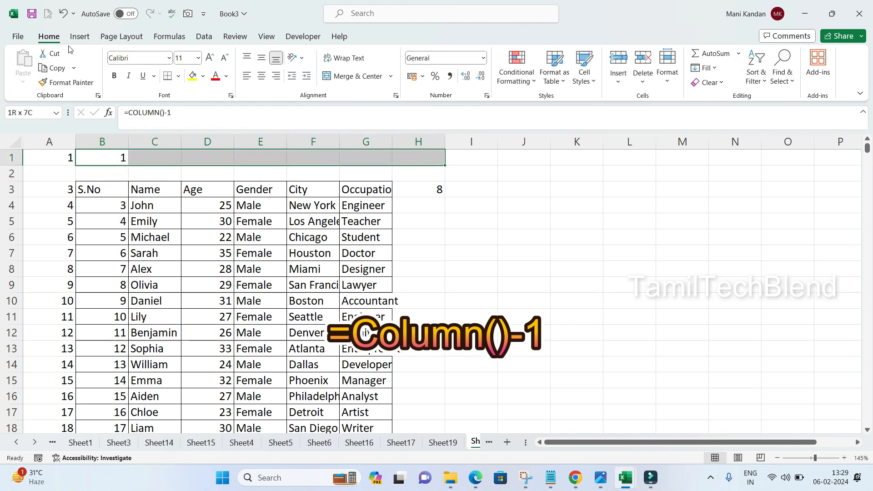
key(ctrl+r)
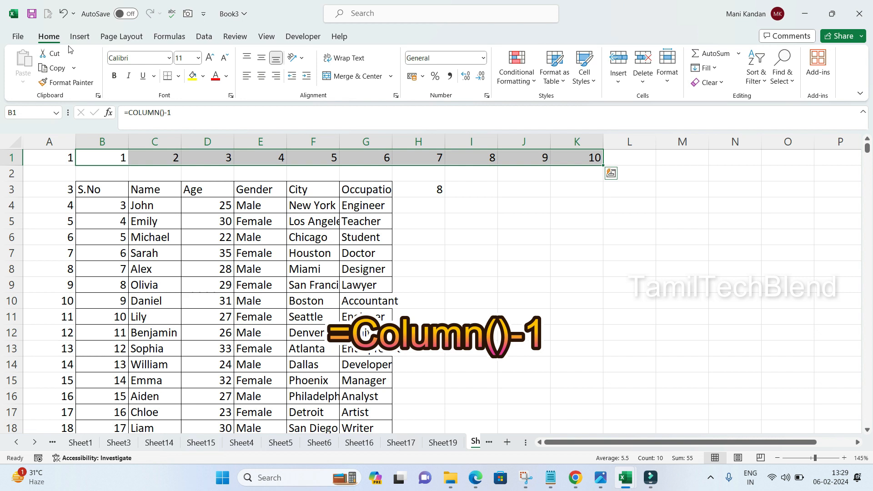
key(ctrl+z)
- Fill the =COLUMN()-1 formula from B1 across row 1 to L1
click(99, 158)
drag(128, 166, 681, 164)
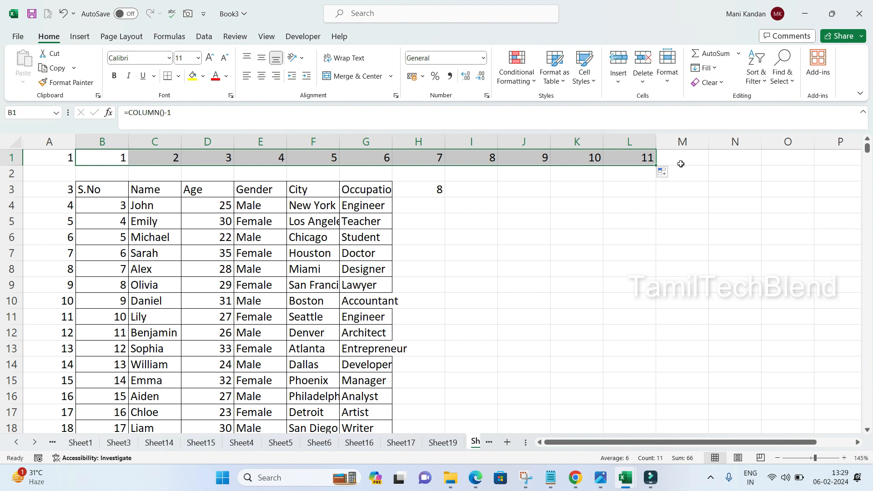
click(46, 166)
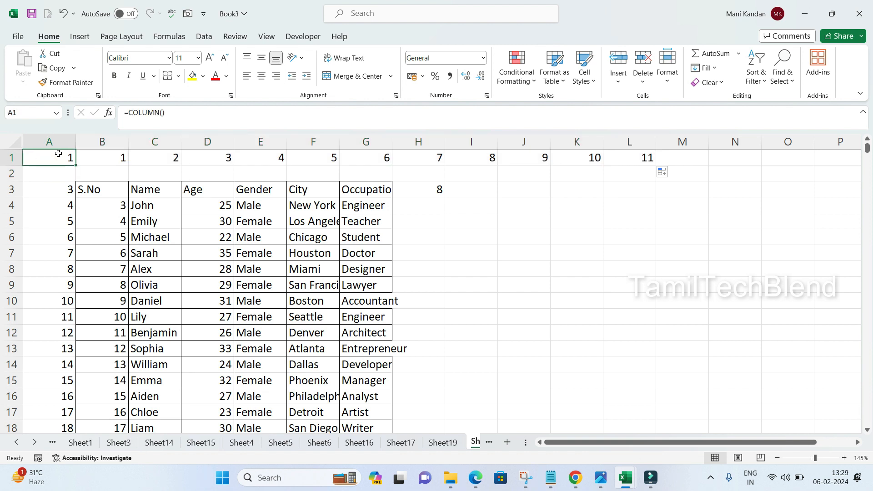
click(116, 157)
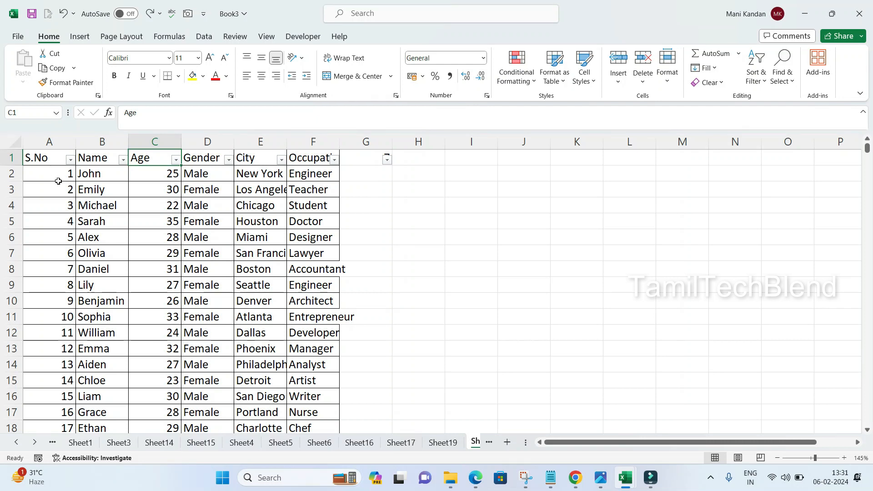
- Filter the Gender column to show only the Female rows
scroll(53, 223, down, 1)
scroll(68, 203, up, 1)
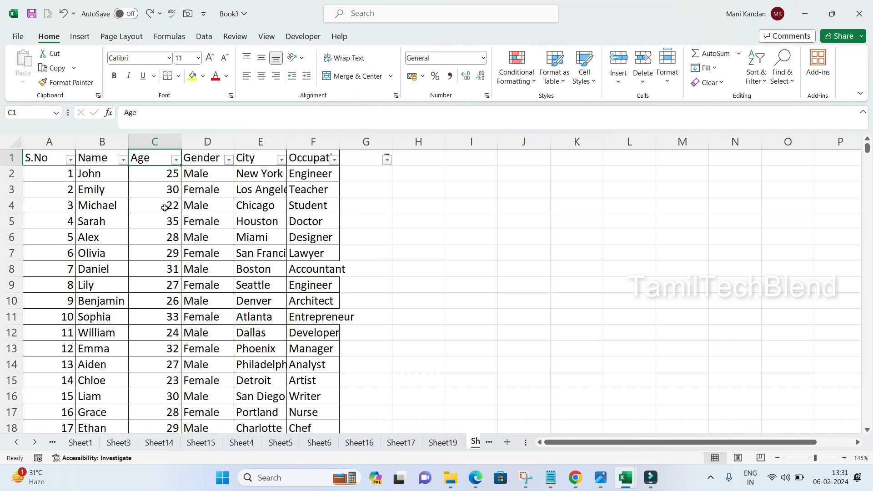
click(228, 159)
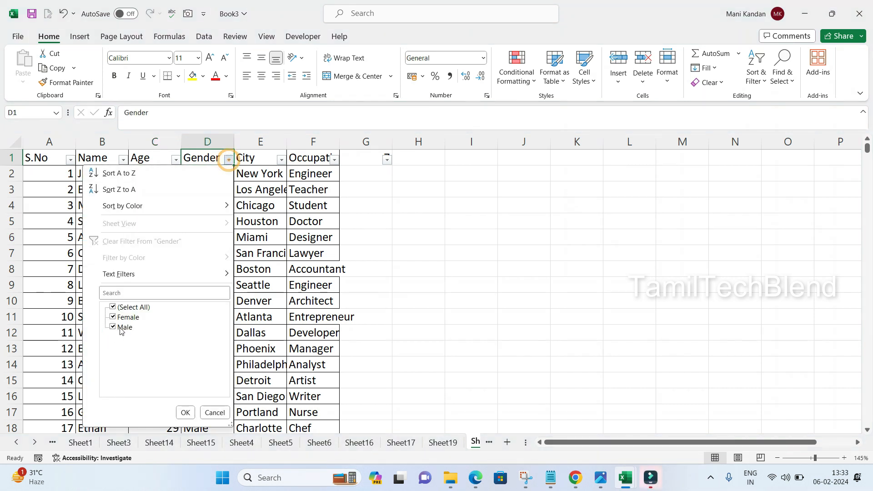
click(122, 328)
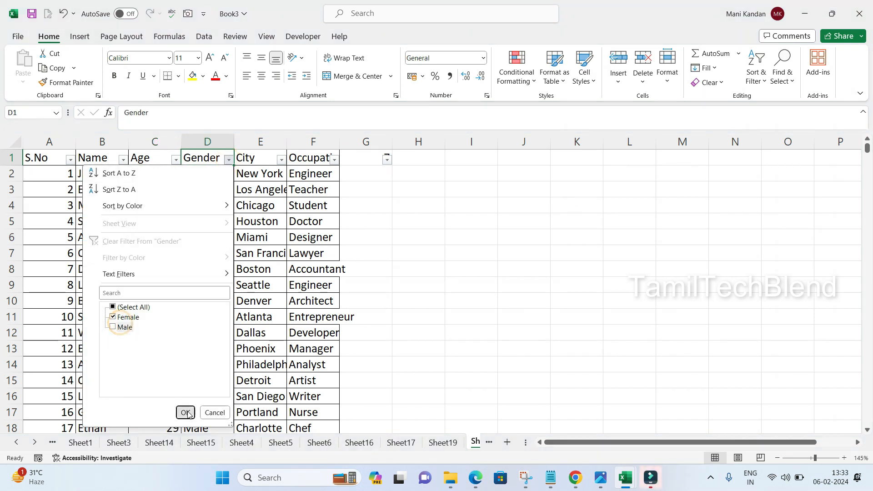
click(185, 413)
- Filter the Age column by excluding some of its listed ages
click(175, 158)
click(59, 346)
click(59, 367)
click(132, 412)
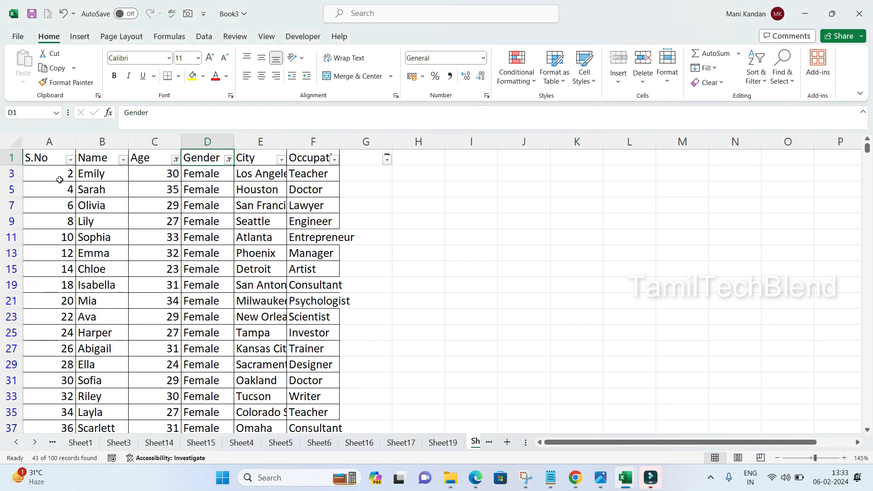
- Check the ROW-based serial numbers in the filtered rows by selecting column A from A3 to the last row
ctrl+scroll(60, 213, up, 2)
scroll(59, 213, left, 1)
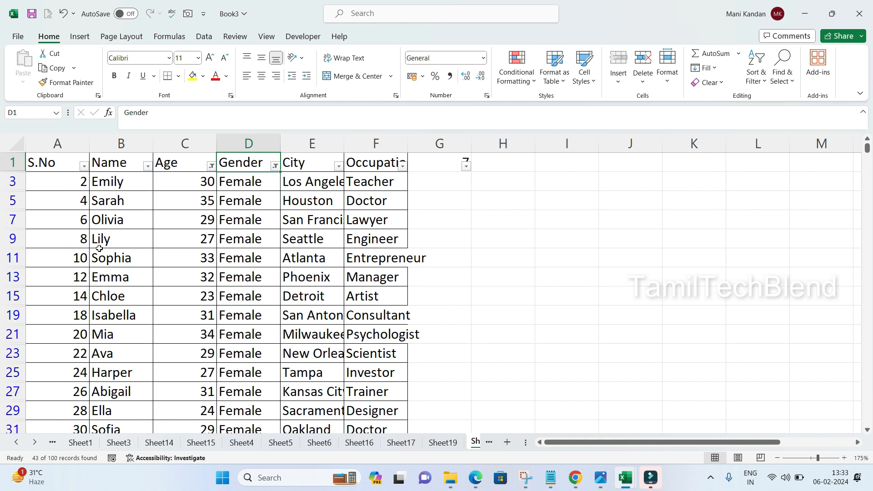
click(60, 175)
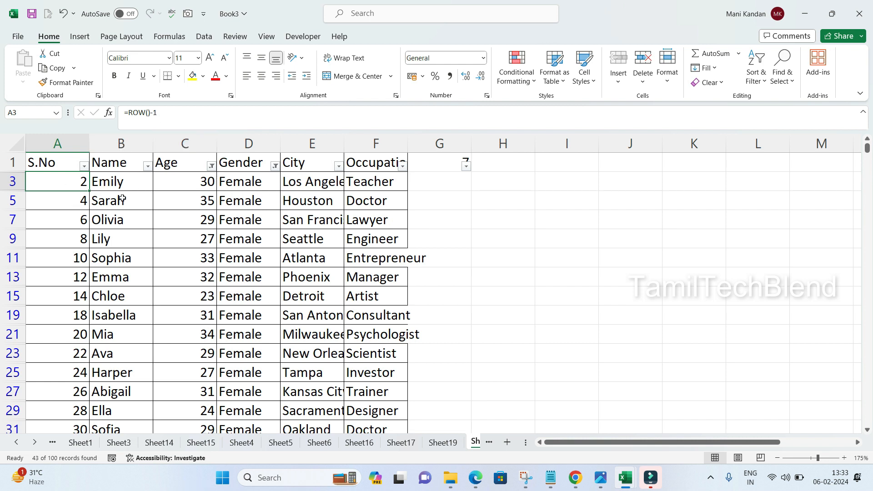
key(ctrl+shift+Down)
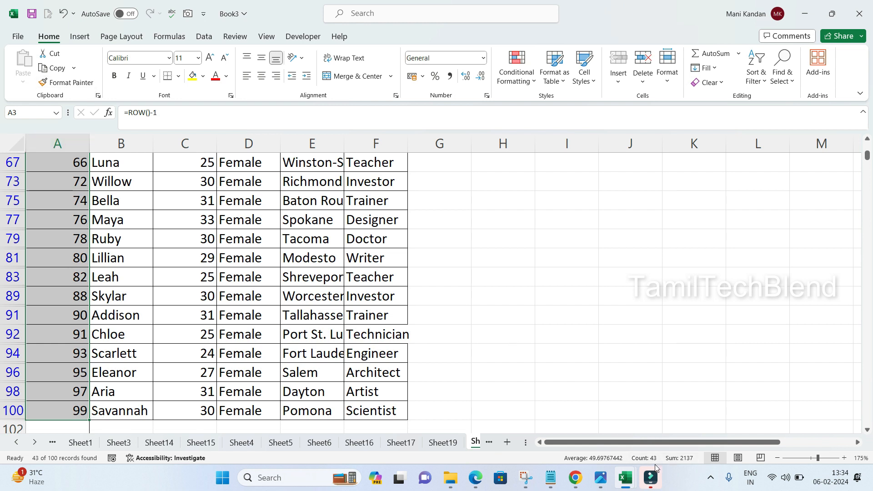
- Delete the ROW-based serial numbers in the S.No column from A2 down to the last data row
click(138, 283)
key(ctrl+Up)
key(Left)
key(Down)
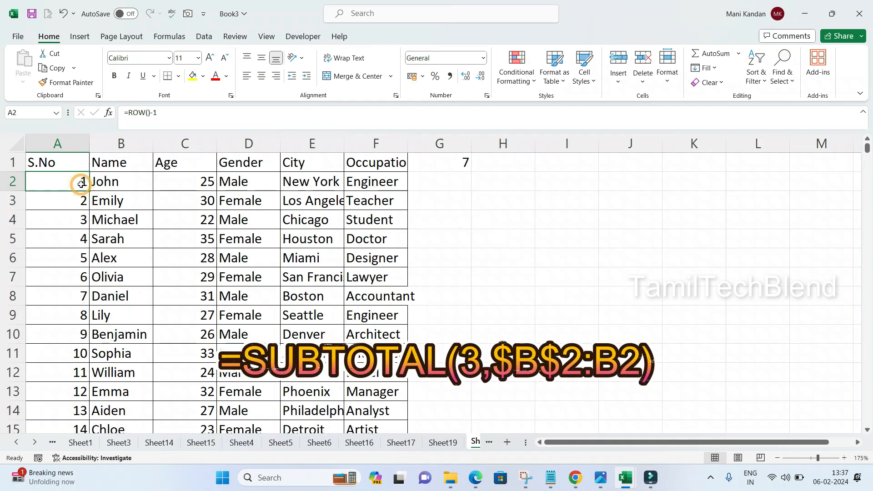
key(ctrl+shift+Down)
key(Delete)
- Enter the formula =SUBTOTAL(3,B2:B2) in cell A2
click(80, 184)
text(=subto)
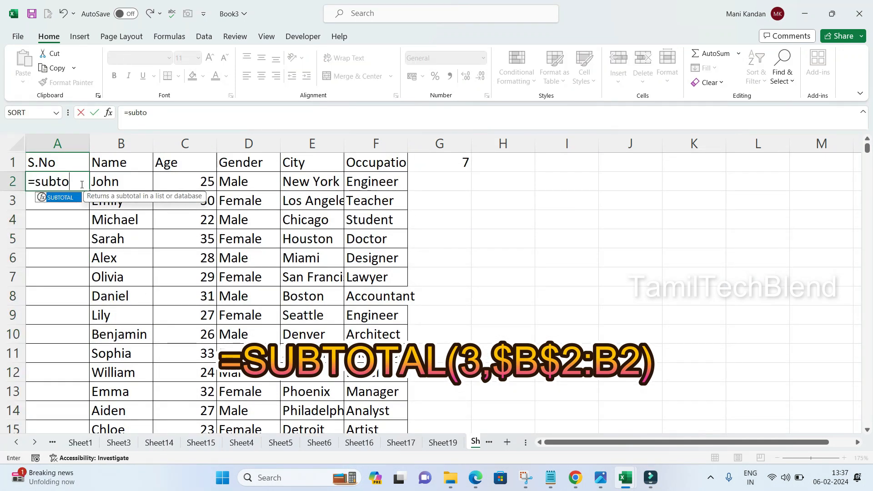
key(Tab)
key(Down)
key(Down)
key(Escape)
text(3,)
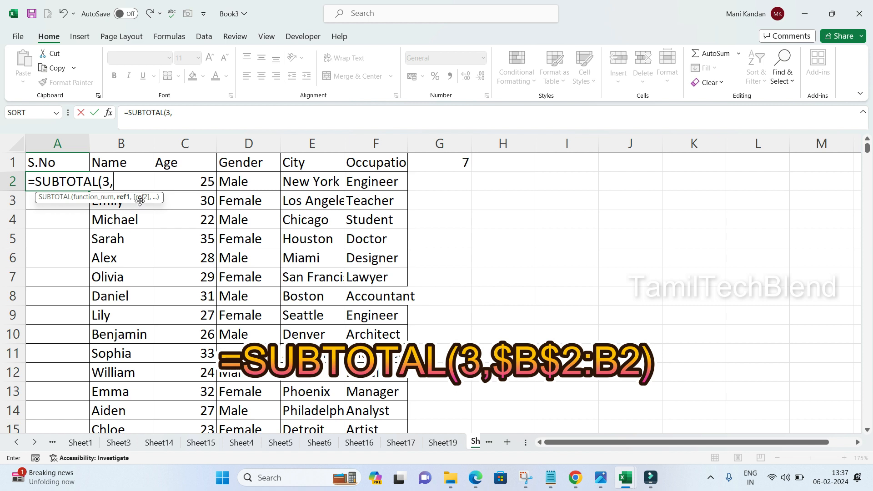
text(B2:)
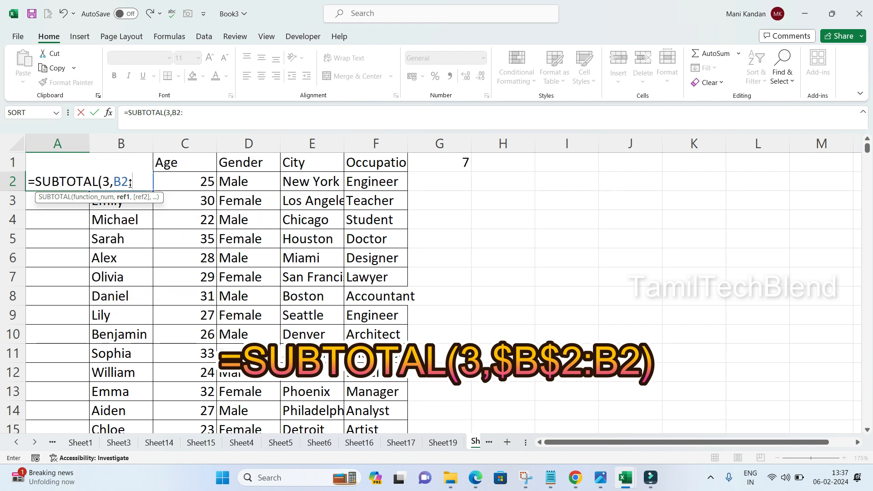
text(B2))
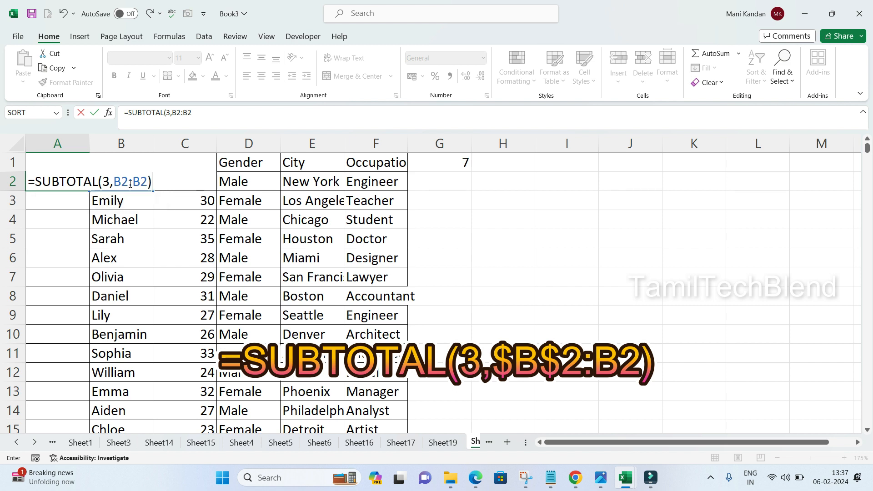
key(Return)
key(Up)
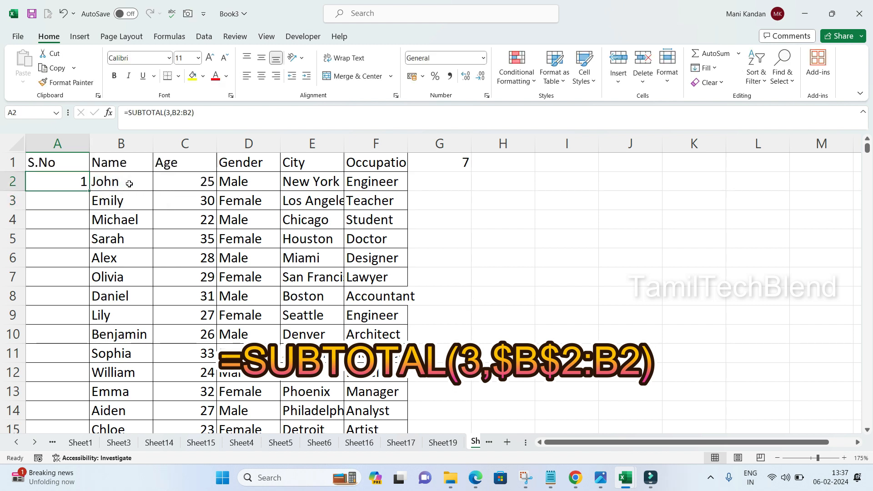
- Make the range's starting reference absolute in the A2 formula so it reads =SUBTOTAL(3,$B$2:B2)
key(F2)
click(116, 180)
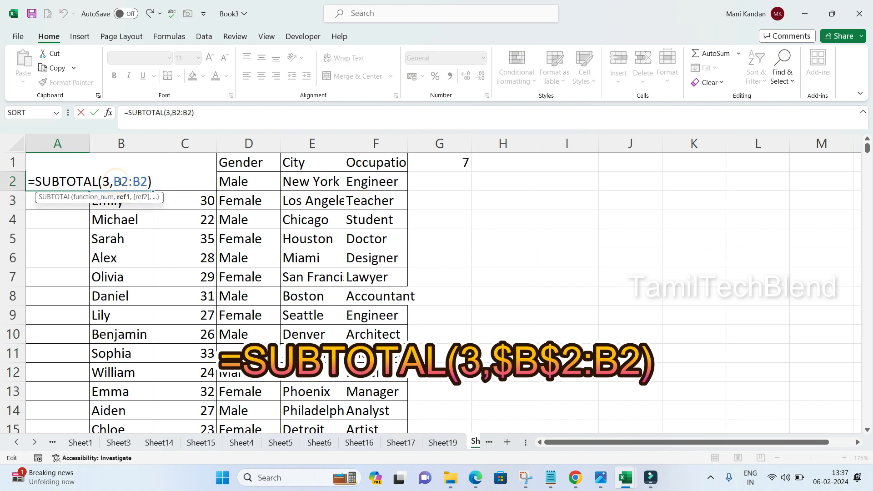
text($)
click(130, 182)
text($)
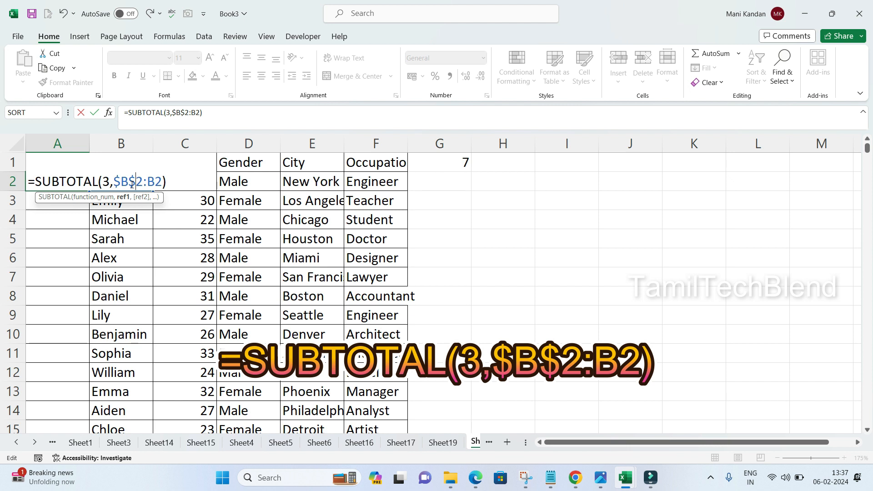
key(Return)
click(130, 182)
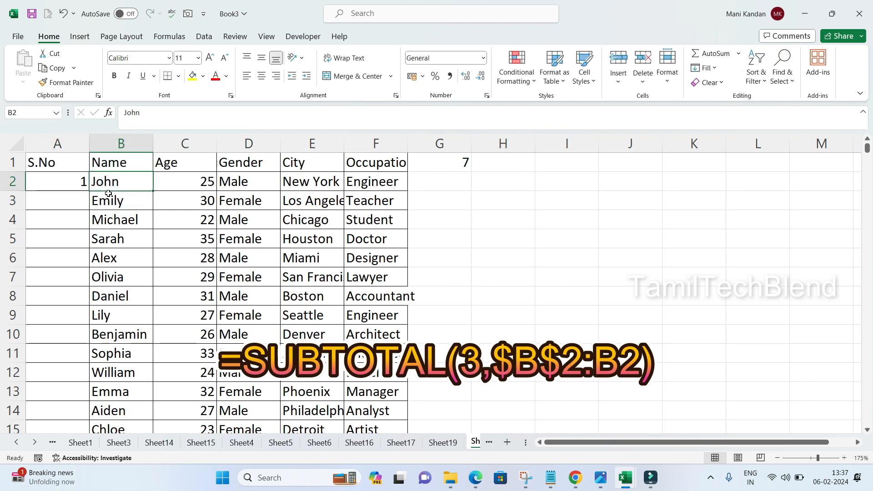
click(76, 189)
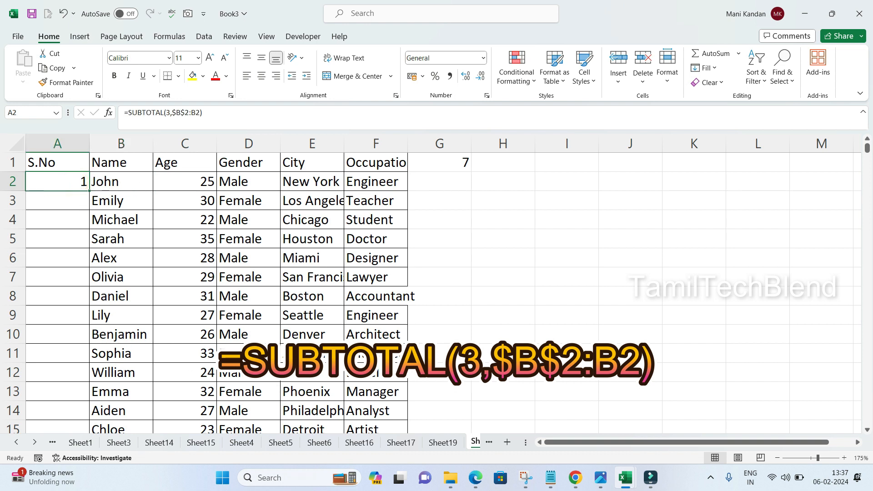
click(109, 182)
click(59, 184)
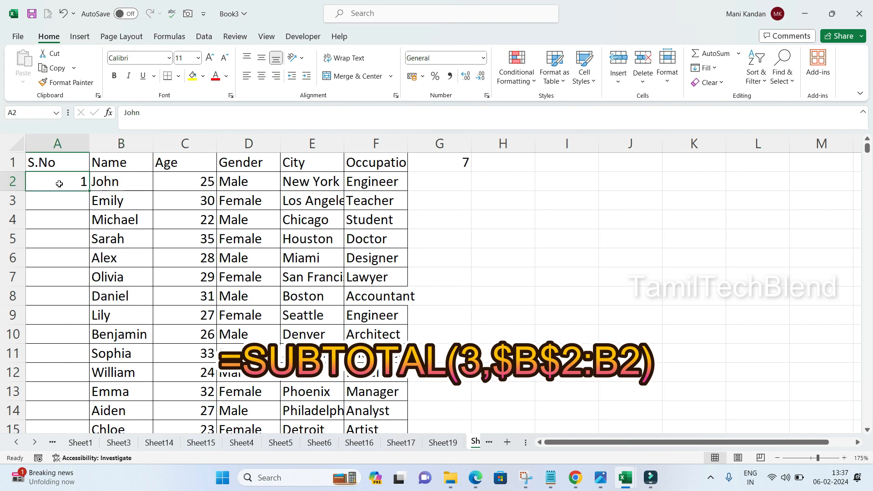
- Copy the SUBTOTAL formula from A2 into the S.No column down to A101
click(59, 183)
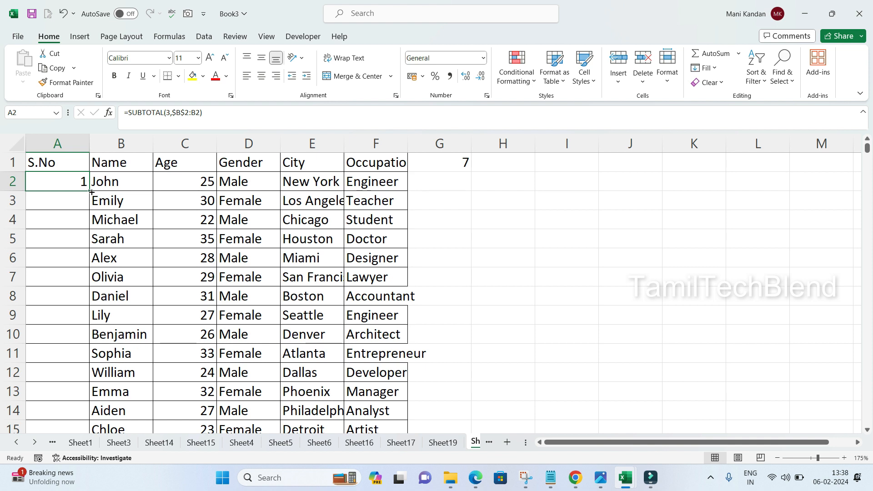
click(112, 184)
key(ctrl+Down)
key(Left)
key(ctrl+shift+Up)
key(ctrl+v)
scroll(112, 183, up, 1)
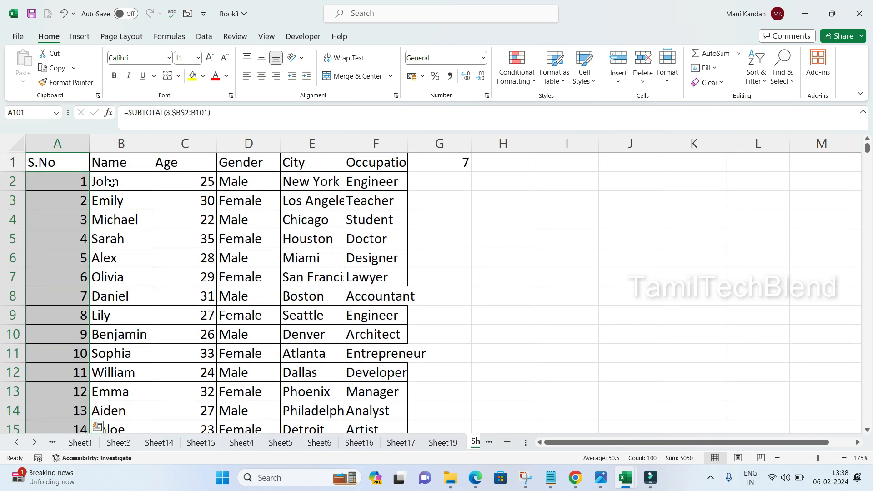
key(Down)
key(ctrl+Up)
key(ctrl+Up)
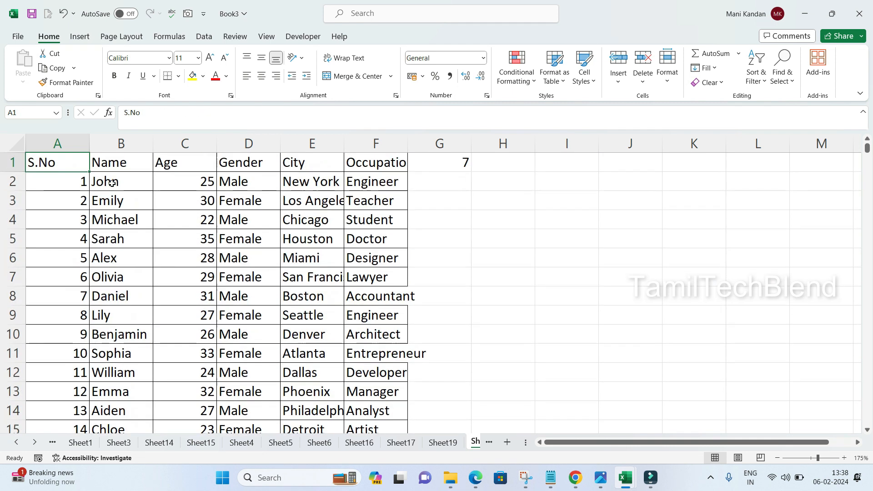
- Filter the Name column to exclude three of the listed names
key(Right)
key(alt+Down)
key(Down)
key(Down)
key(Down)
key(Down)
key(Down)
key(Down)
key(Down)
key(Down)
key(Down)
key(Down)
key(Down)
key(space)
key(Down)
key(space)
key(Down)
key(space)
key(Down)
key(Return)
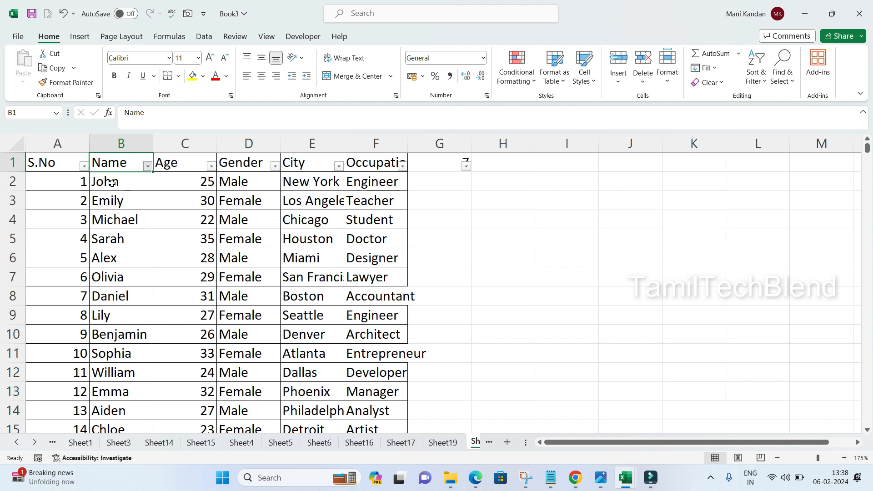
- Filter the Gender column to show only the Male rows
key(Right)
key(Right)
key(alt+Down)
key(Down)
key(Down)
key(Down)
key(Down)
key(Down)
key(Down)
key(Down)
key(Down)
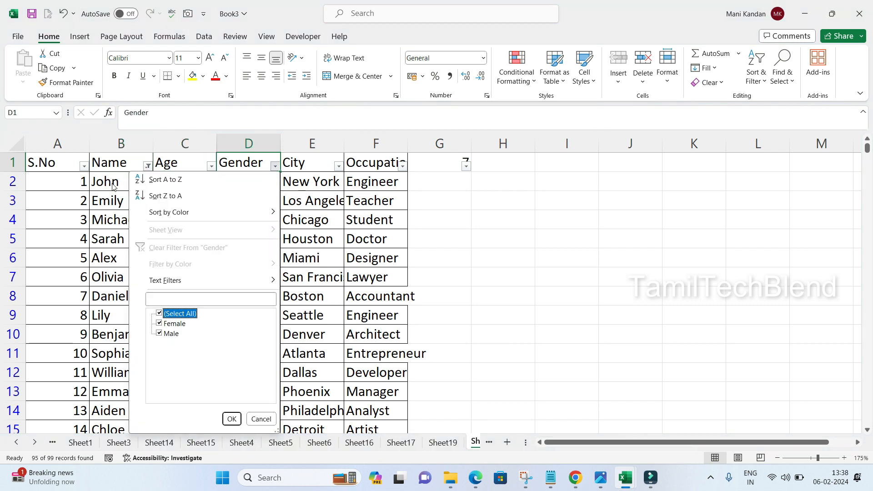
key(Down)
key(space)
key(Return)
- Examine whether the SUBTOTAL serial numbers in column A run consecutively through the filtered rows
key(Left)
key(Left)
key(Left)
key(Down)
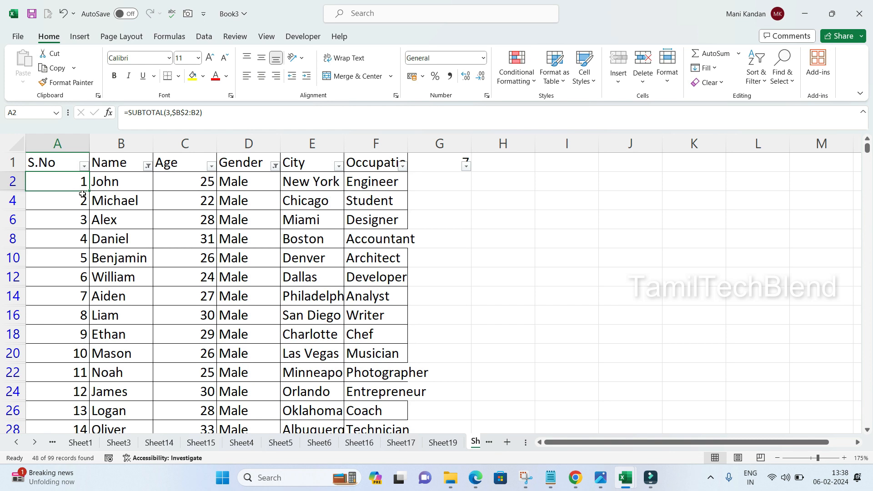
scroll(62, 257, down, 8)
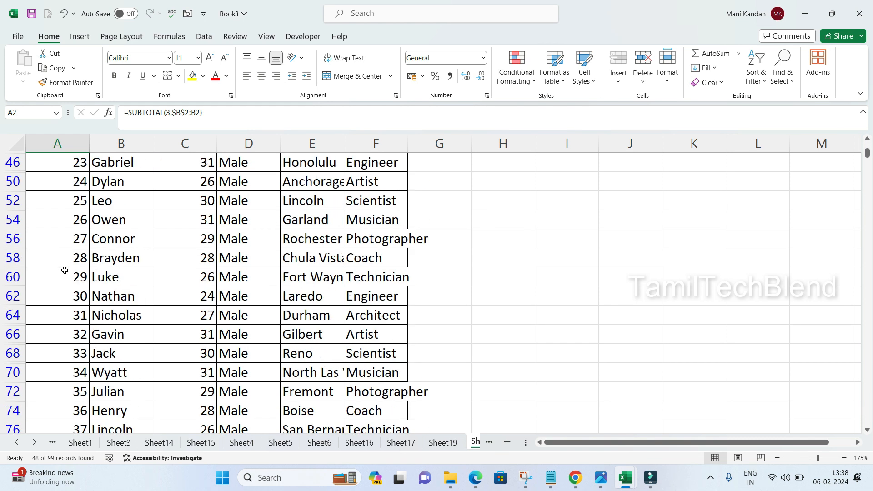
click(65, 271)
key(ctrl+Home)
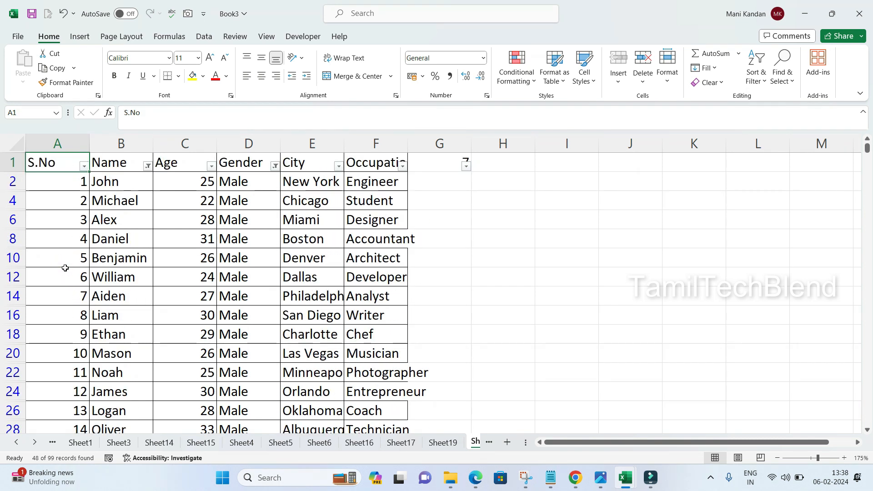